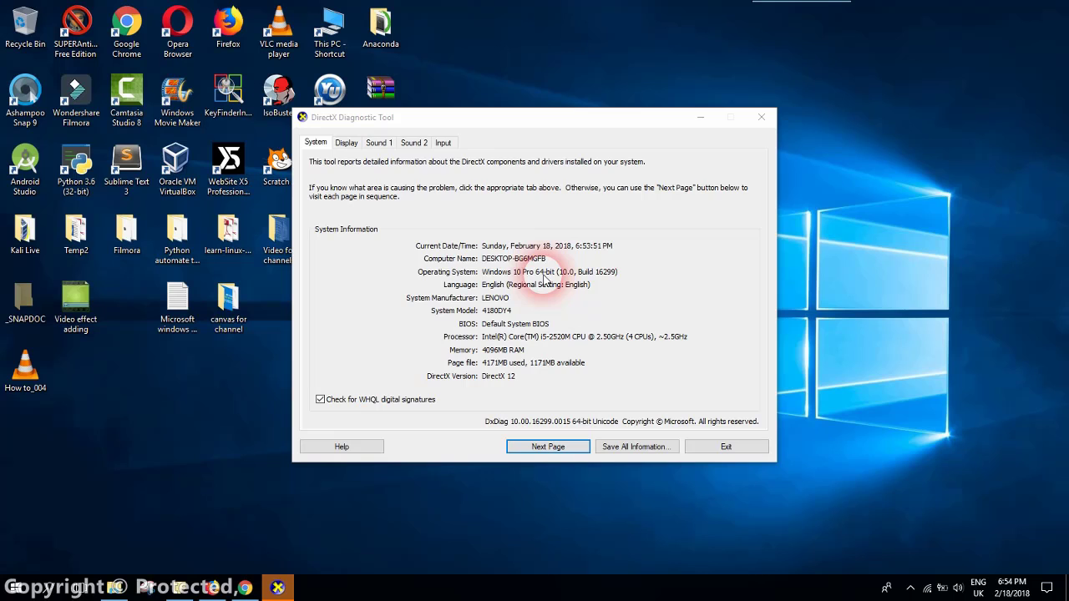
# Step: Close the DirectX Diagnostic Tool and check the capacity and free space of USB Drive (E:) in This PC
pyautogui.click(760, 116)
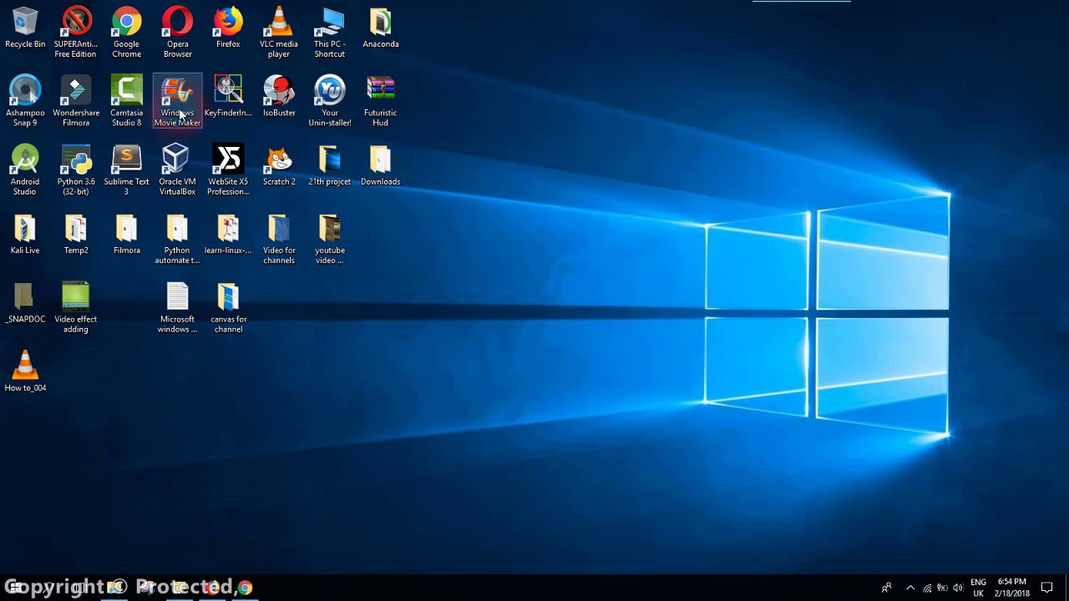
pyautogui.doubleClick(324, 42)
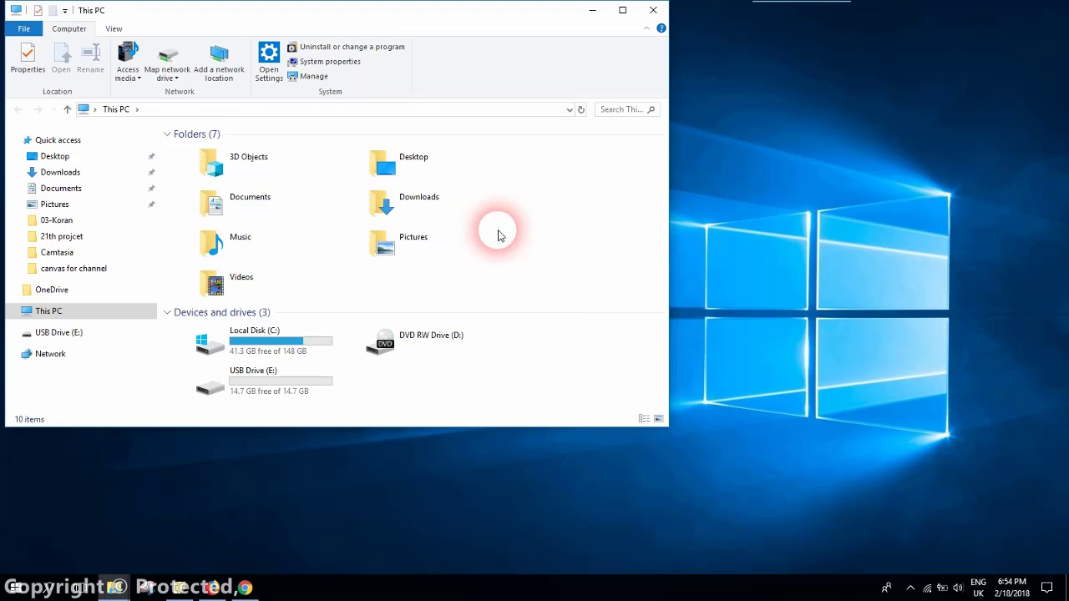
pyautogui.click(623, 11)
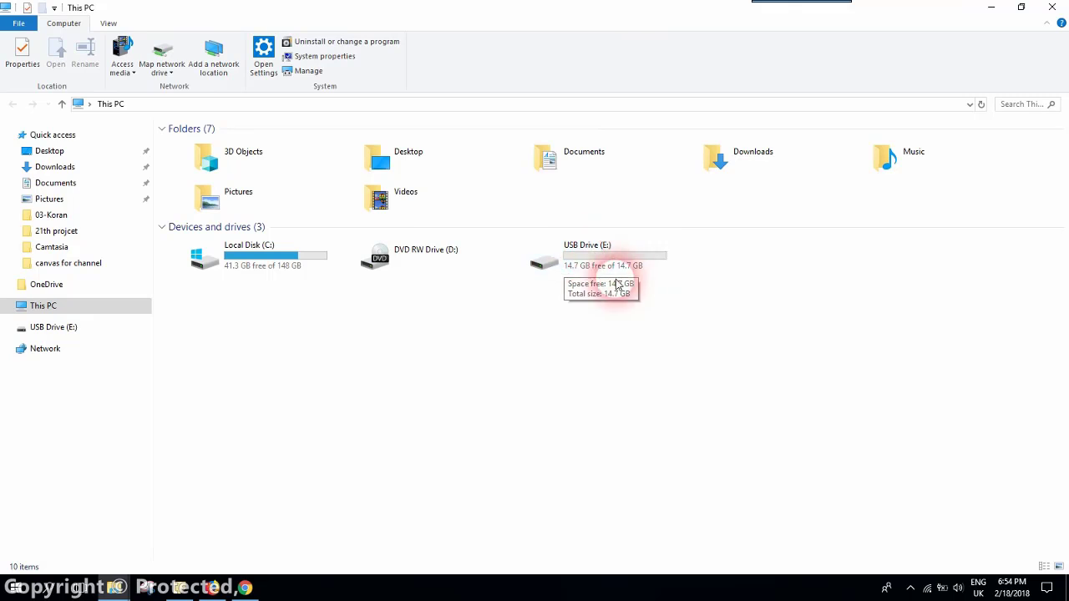
pyautogui.click(591, 269)
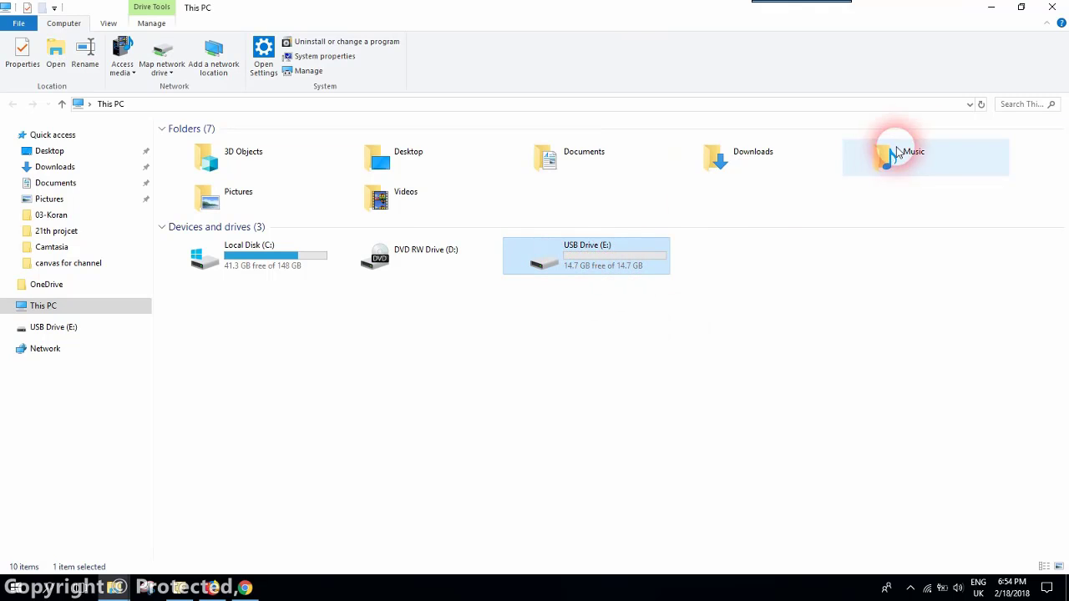
pyautogui.click(1052, 7)
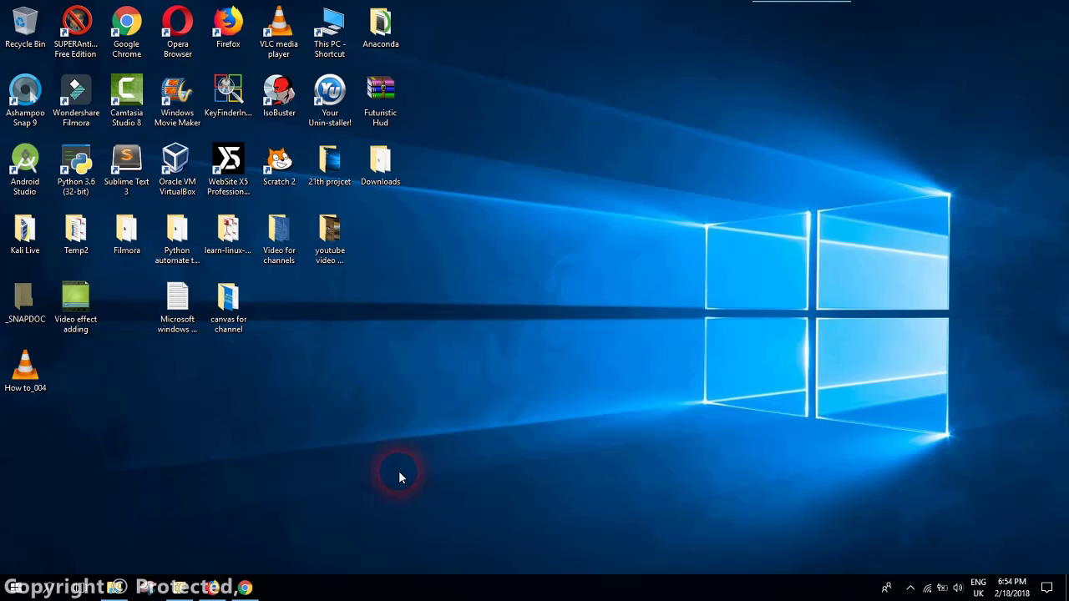
# Step: Switch to Firefox and download MediaCreationTool.exe from Microsoft's Download Windows 10 page
pyautogui.click(213, 587)
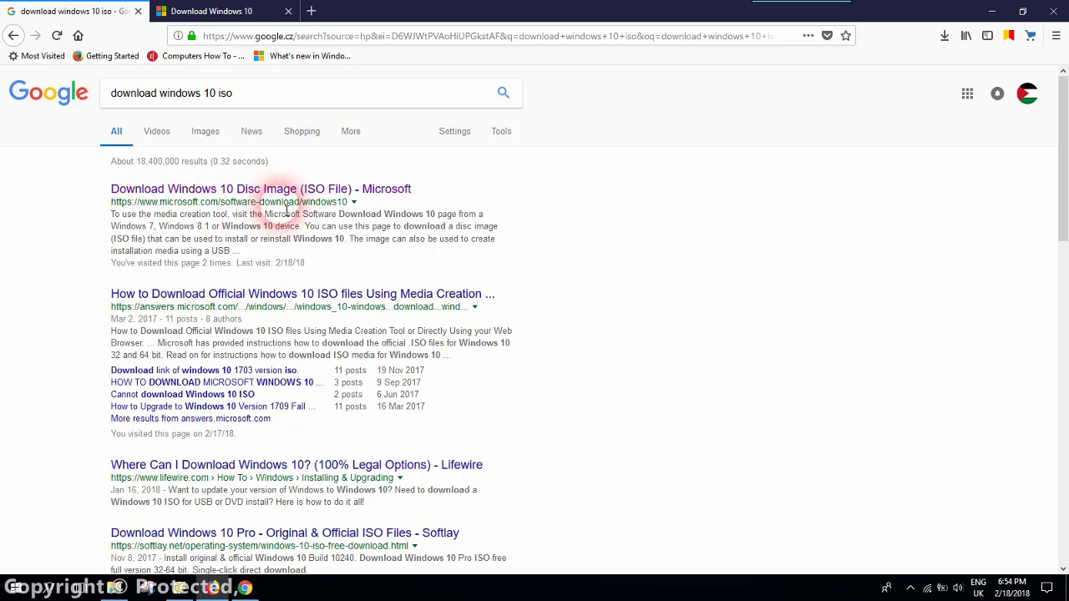
pyautogui.click(232, 12)
pyautogui.scroll(5, 398, 167)
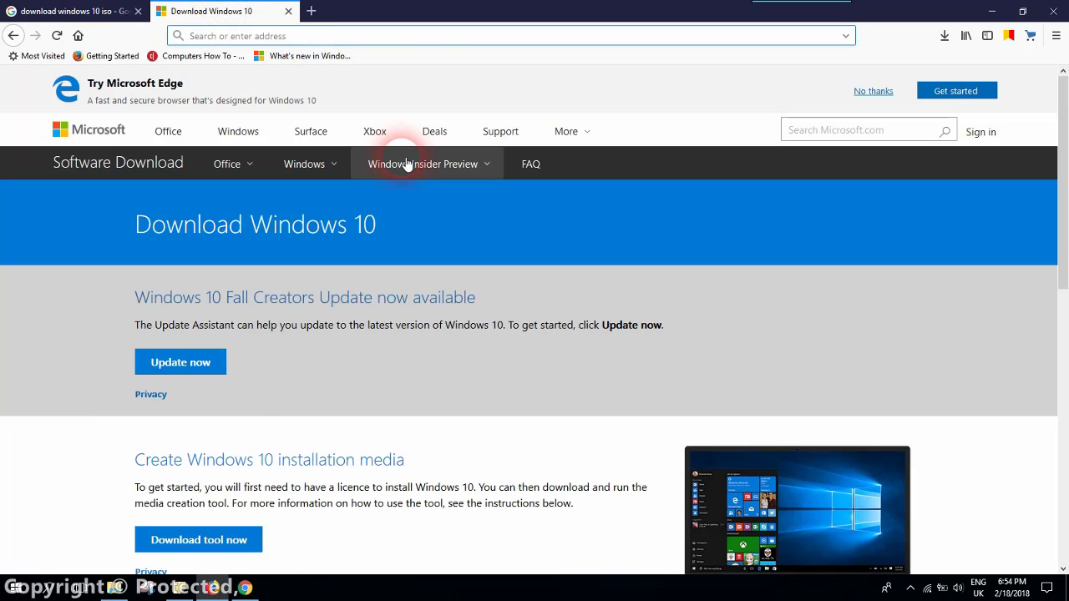
pyautogui.scroll(-5, 233, 204)
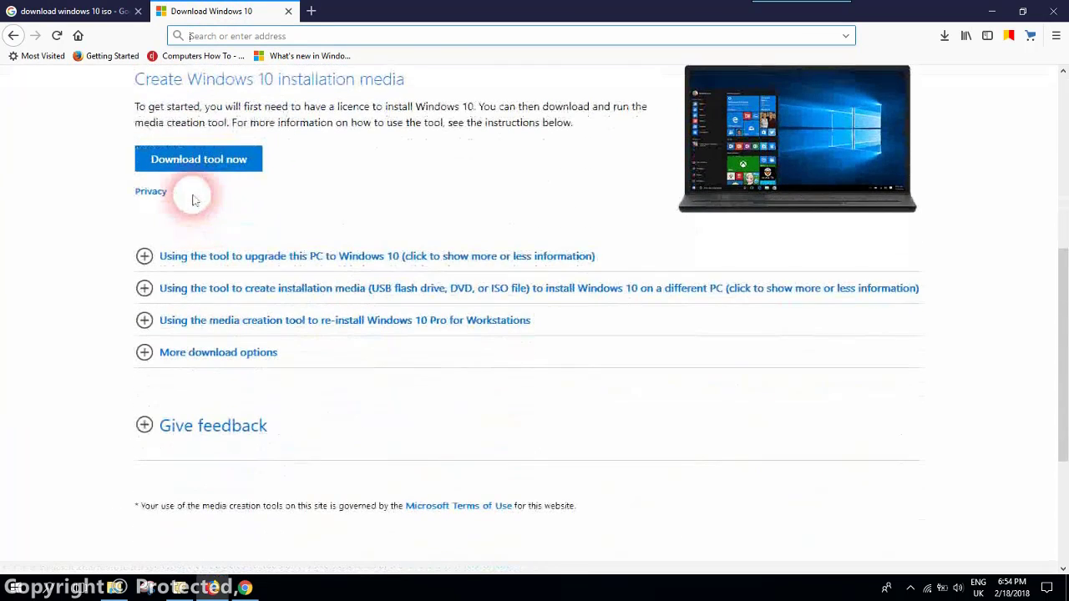
pyautogui.click(206, 165)
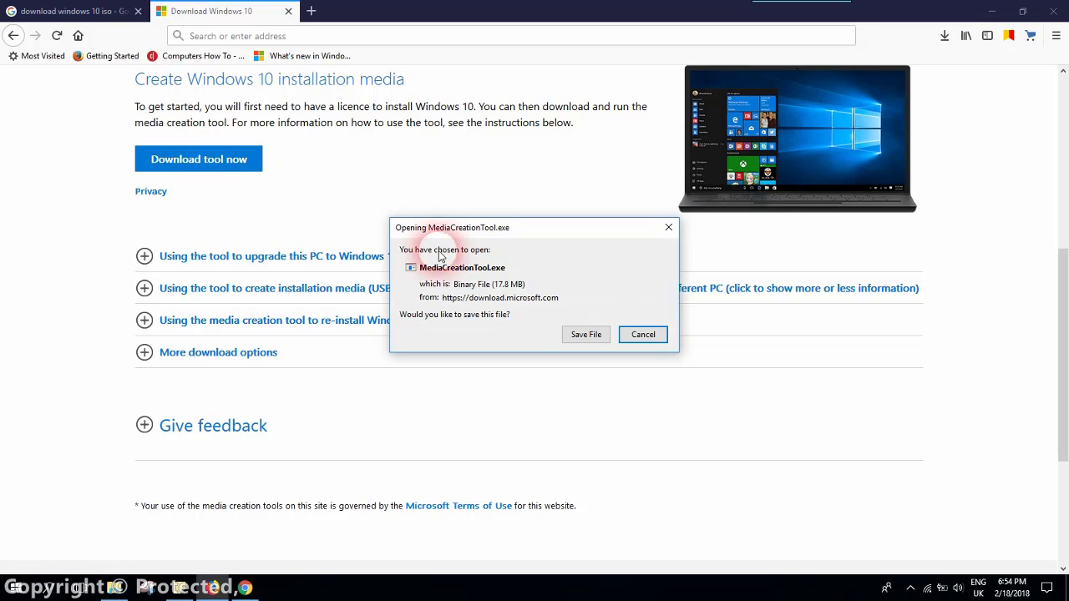
pyautogui.click(583, 334)
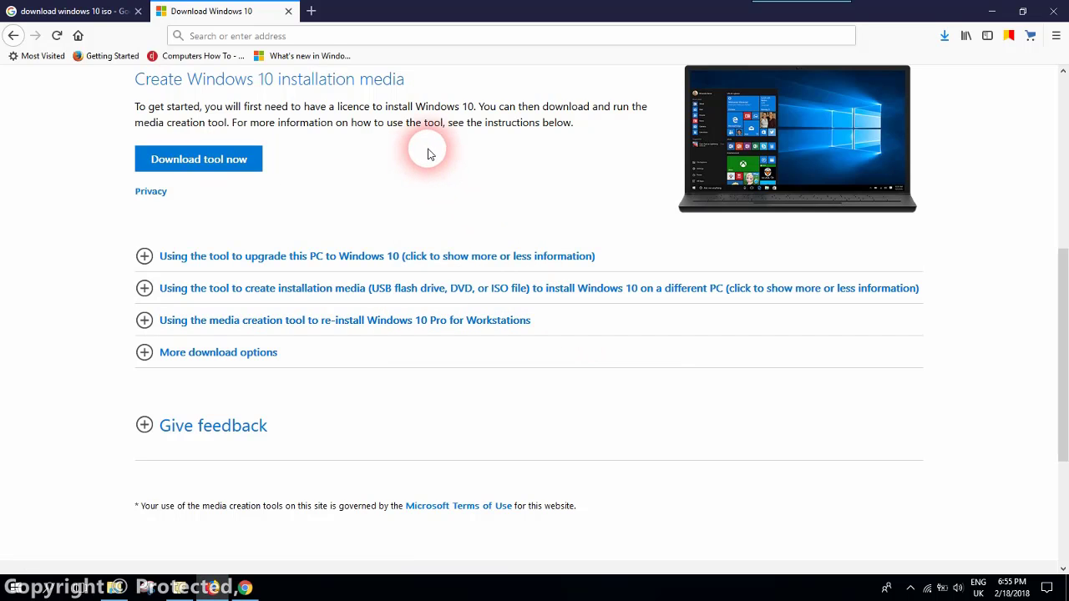
# Step: Run the newly downloaded MediaCreationTool(1).exe and minimize the browser window
pyautogui.click(943, 37)
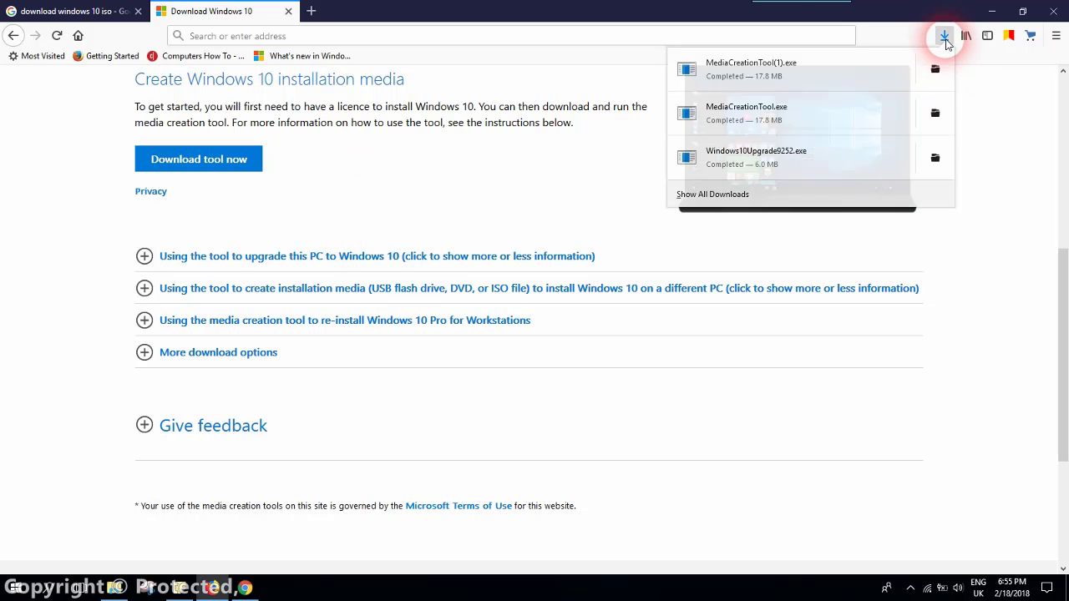
pyautogui.click(850, 75)
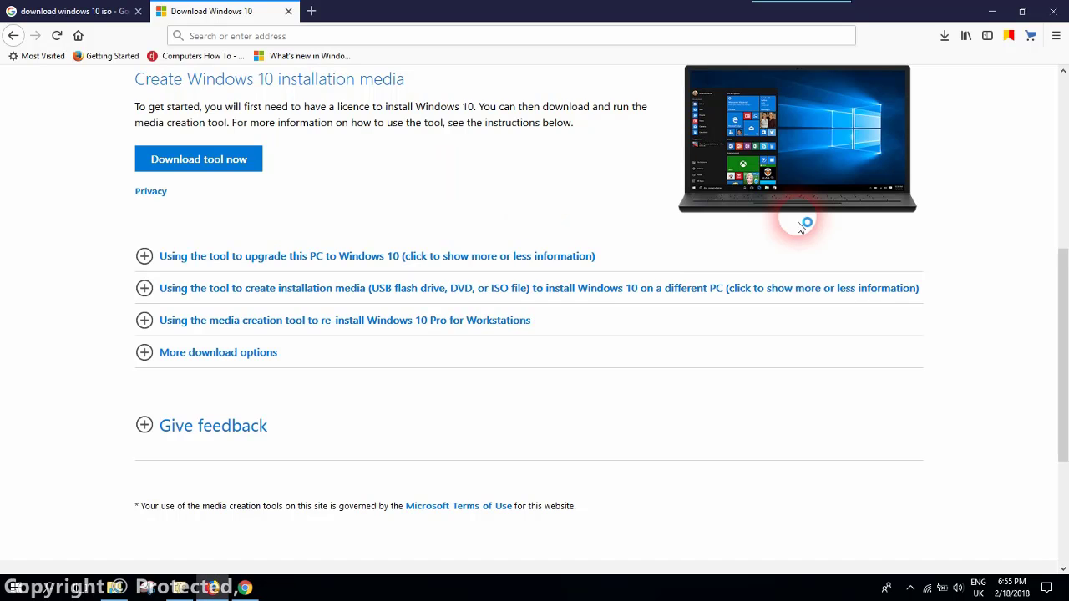
pyautogui.click(992, 11)
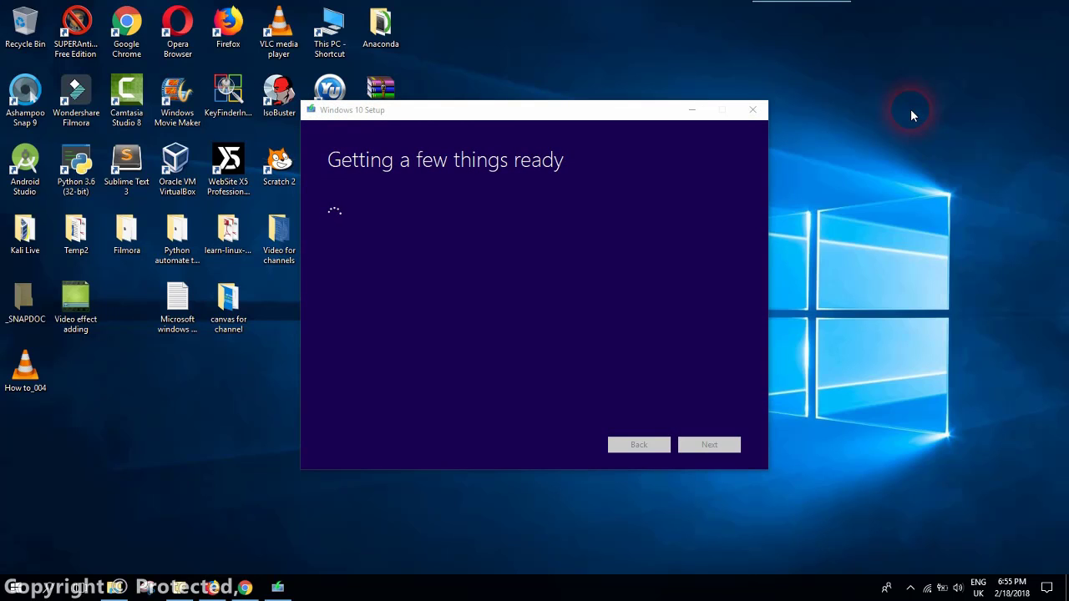
# Step: Accept the license terms and choose to create installation media (USB flash drive, DVD, or ISO file) for another PC
pyautogui.click(518, 180)
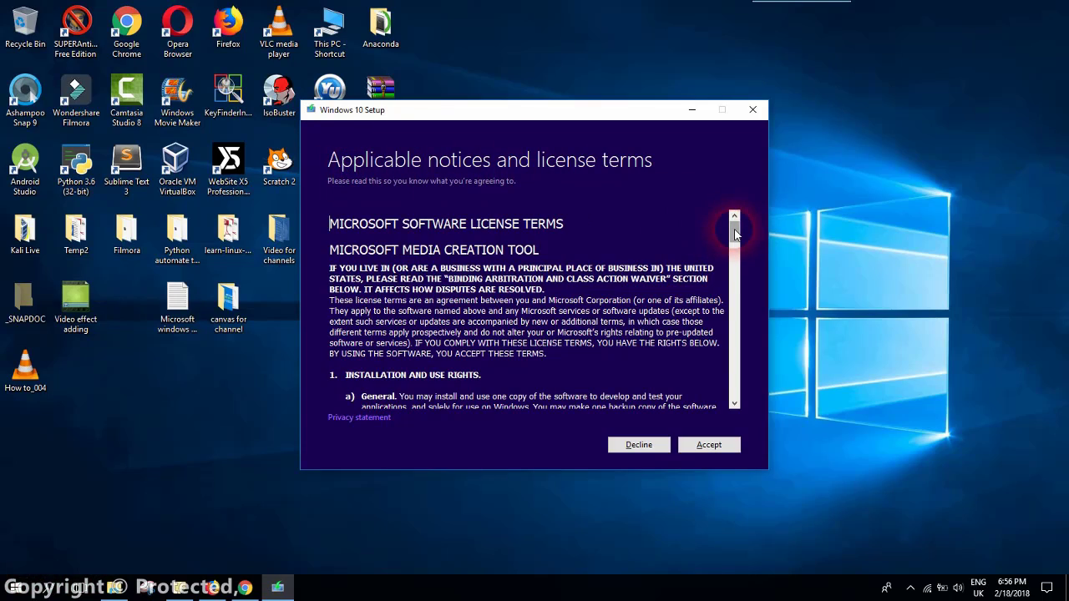
pyautogui.moveTo(734, 233); pyautogui.dragTo(733, 402)
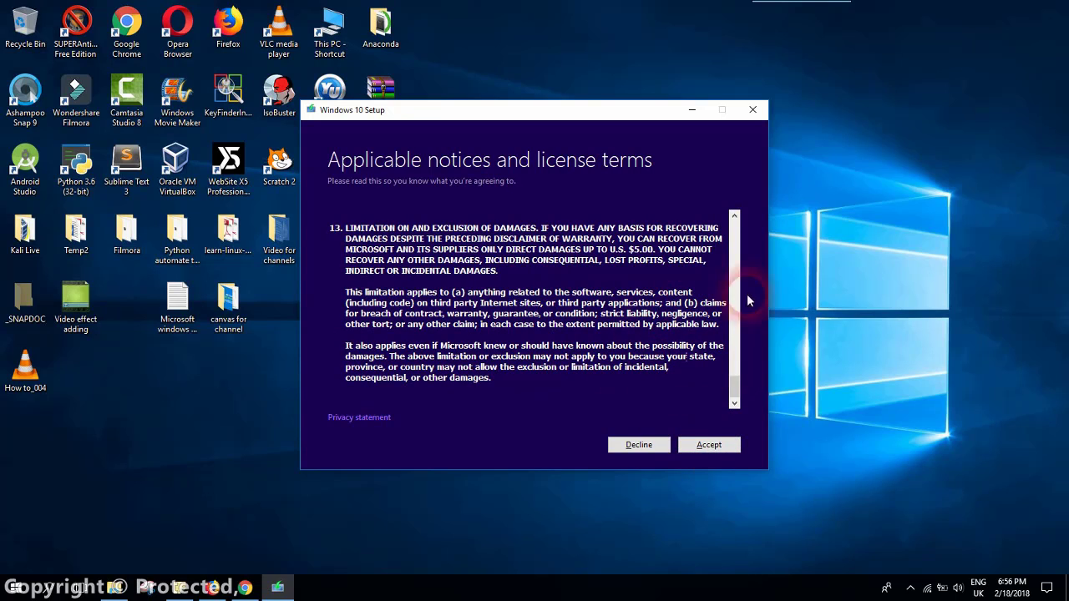
pyautogui.click(709, 445)
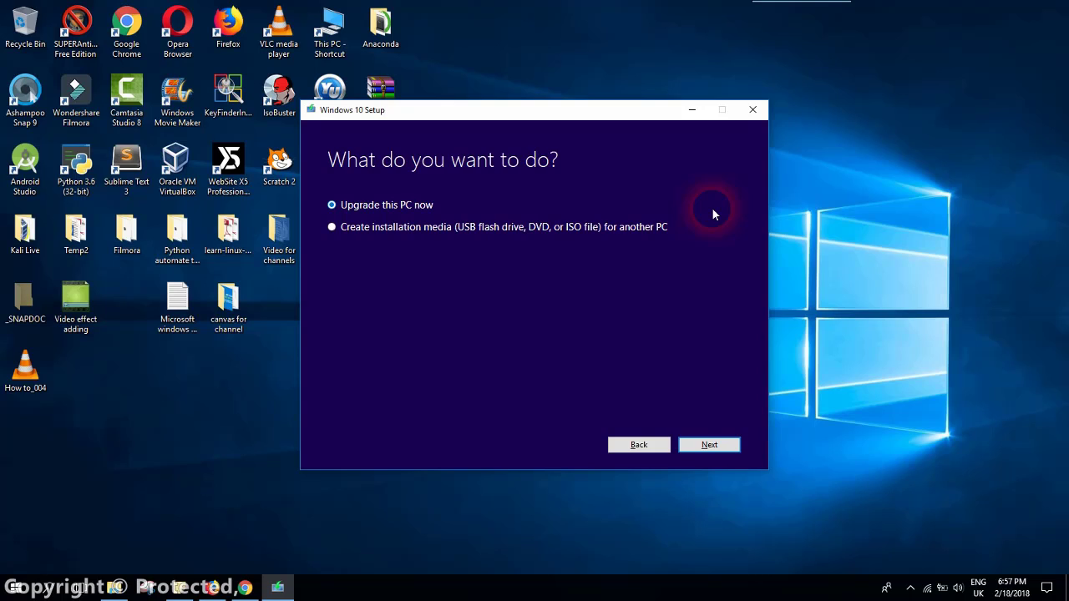
pyautogui.click(421, 234)
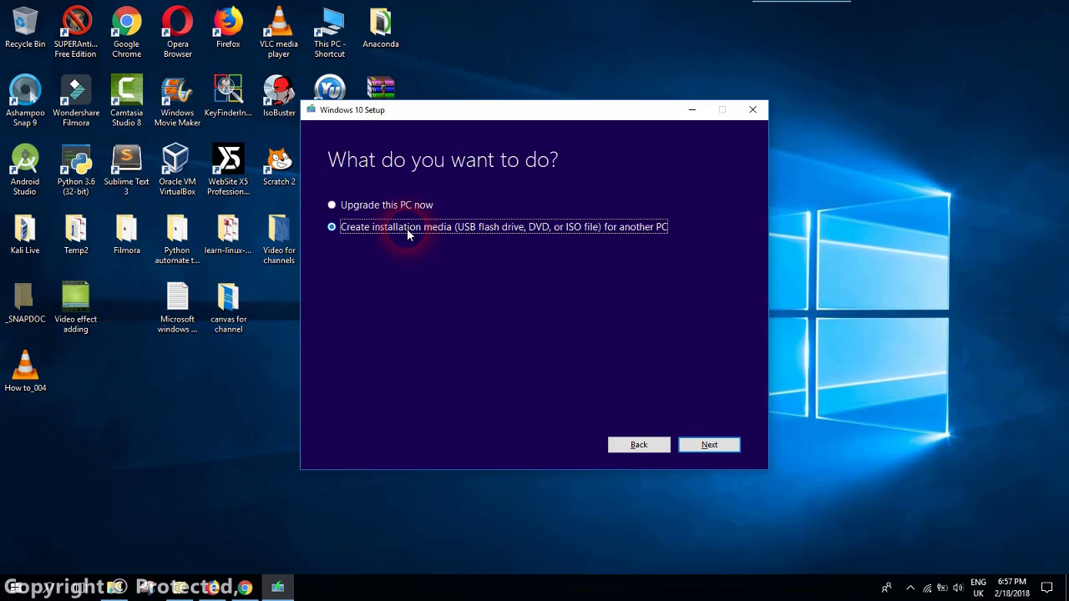
pyautogui.click(706, 443)
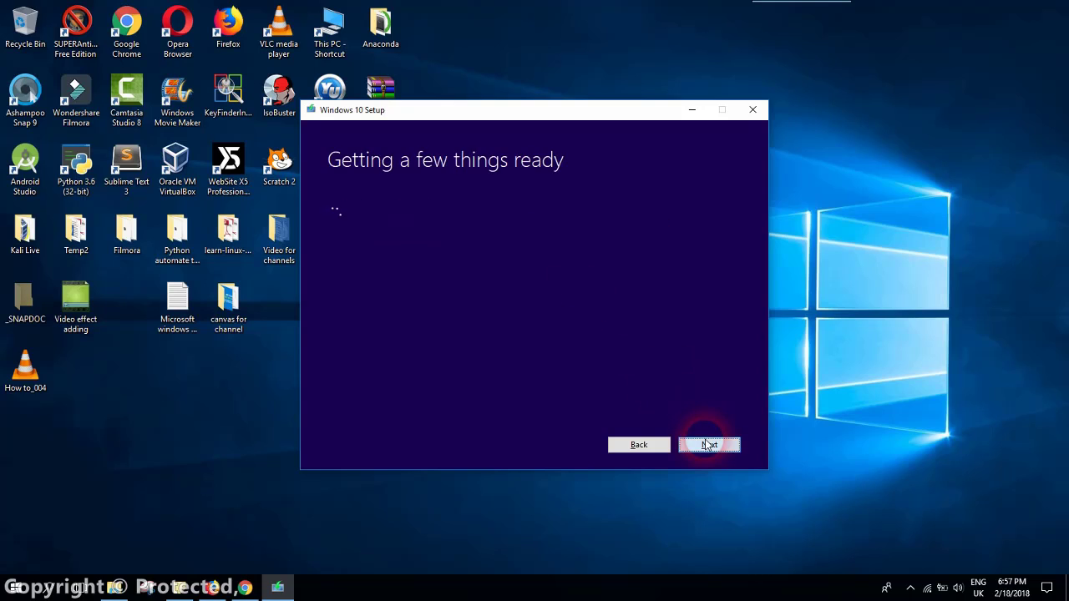
# Step: Turn off the recommended options and select English (United States), Windows 10 and the 32-bit (x86) architecture
pyautogui.click(373, 323)
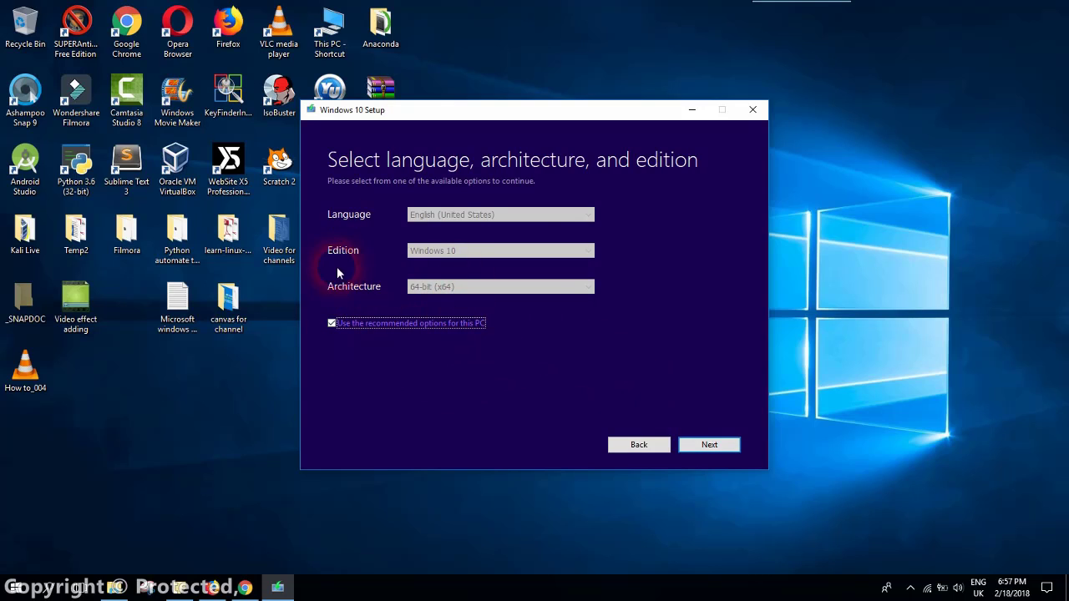
pyautogui.click(332, 324)
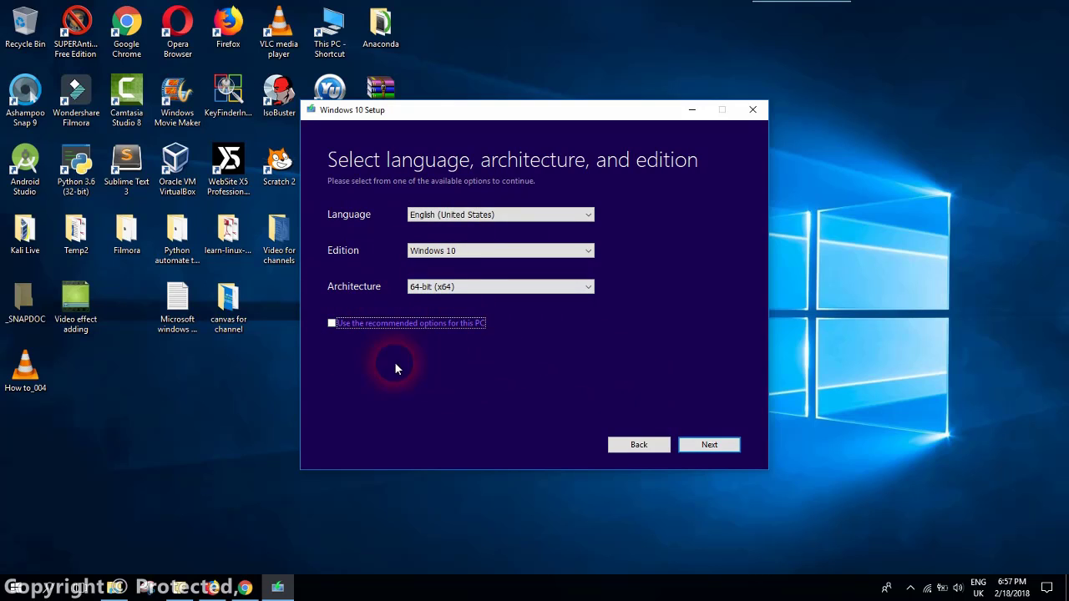
pyautogui.click(474, 215)
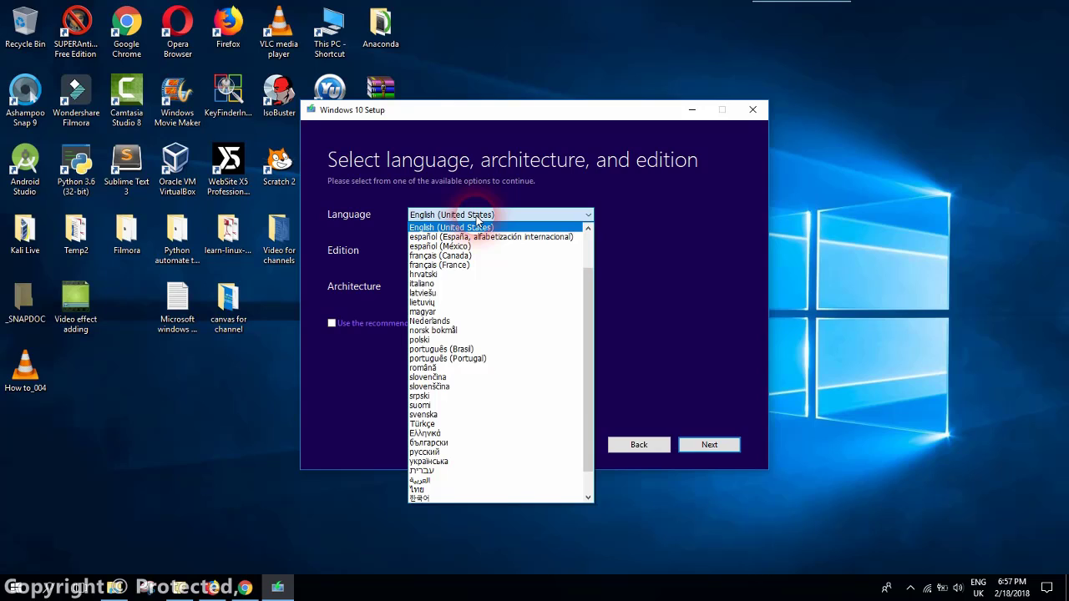
pyautogui.click(477, 225)
pyautogui.click(479, 250)
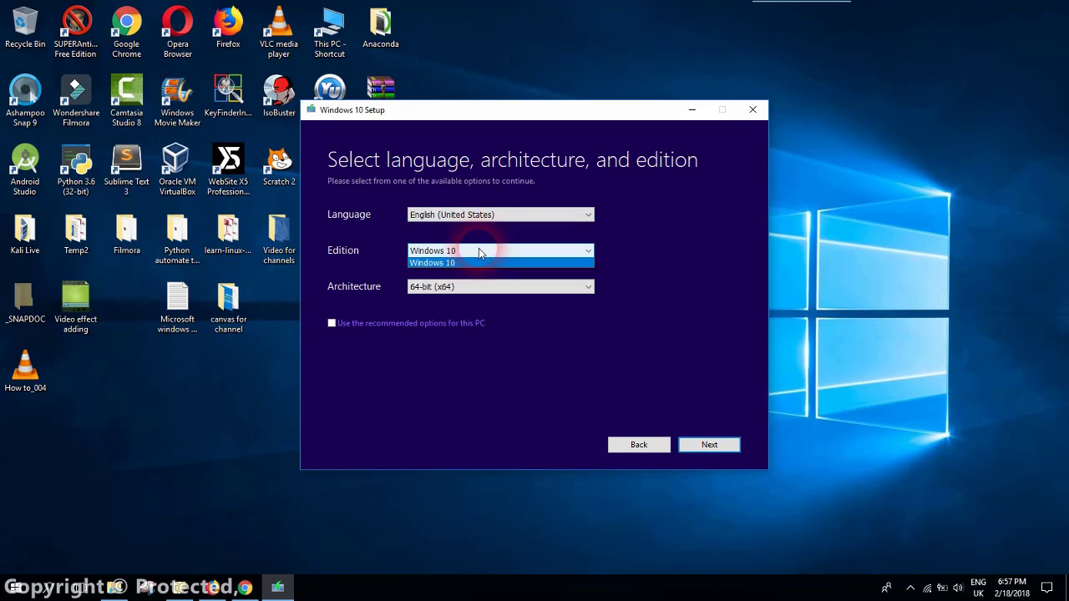
pyautogui.click(470, 262)
pyautogui.click(461, 286)
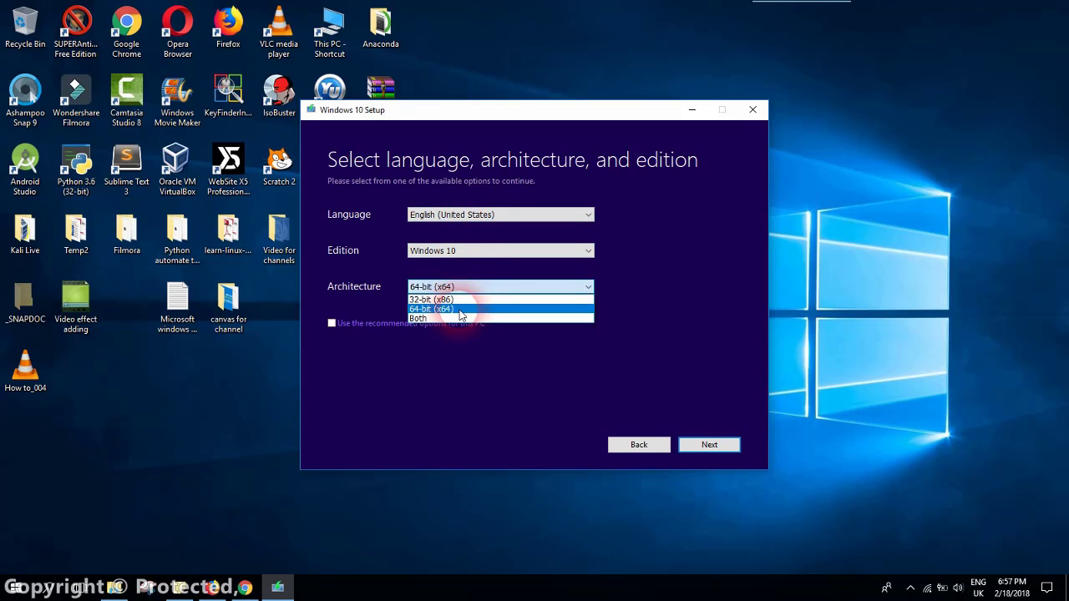
pyautogui.click(446, 299)
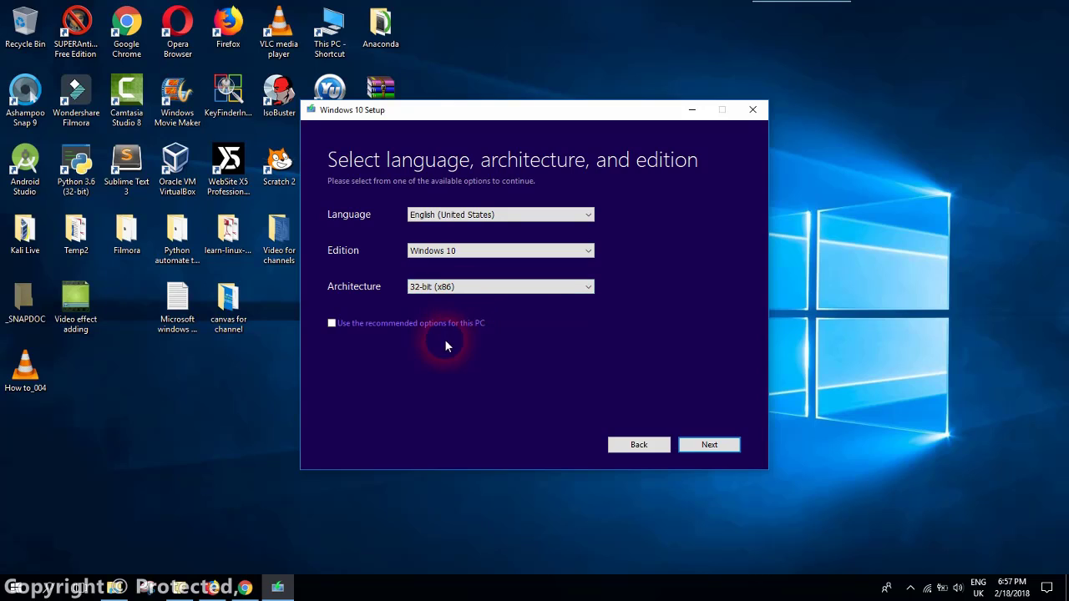
pyautogui.click(440, 292)
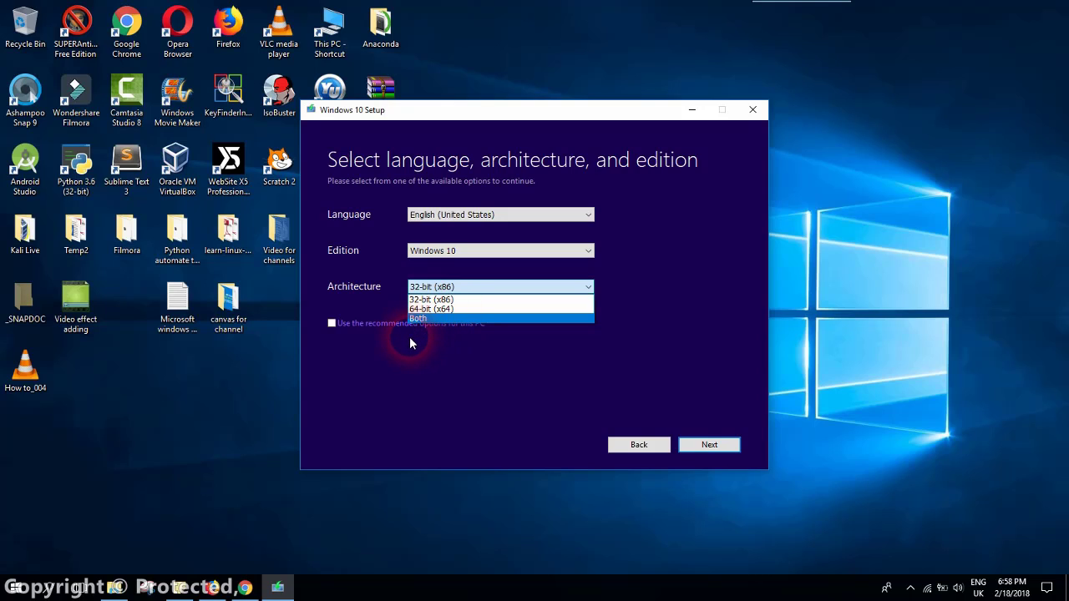
pyautogui.click(410, 339)
pyautogui.click(441, 288)
pyautogui.click(456, 288)
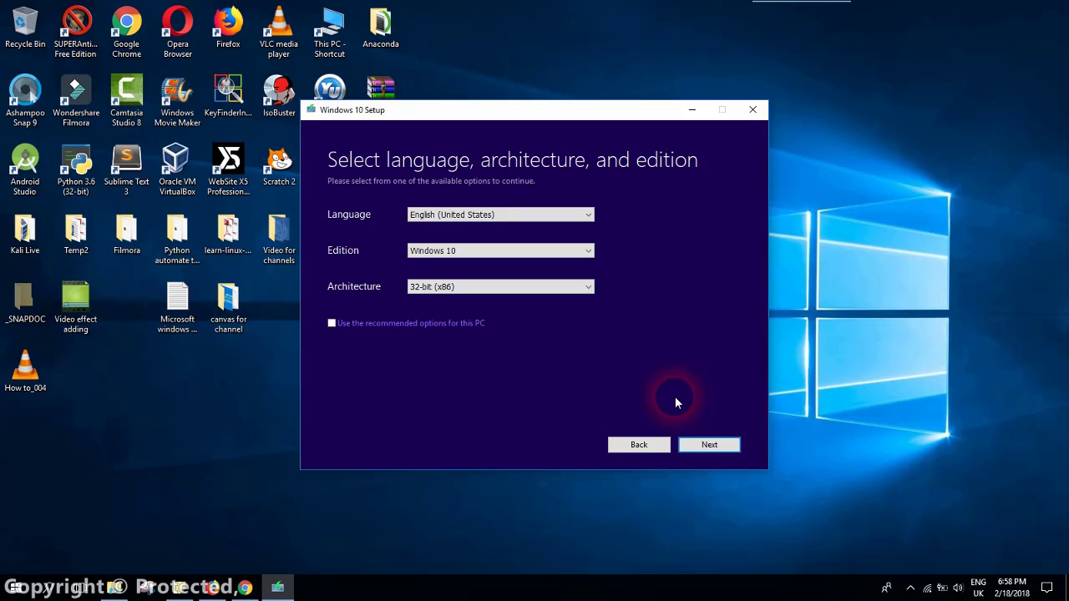
pyautogui.click(564, 289)
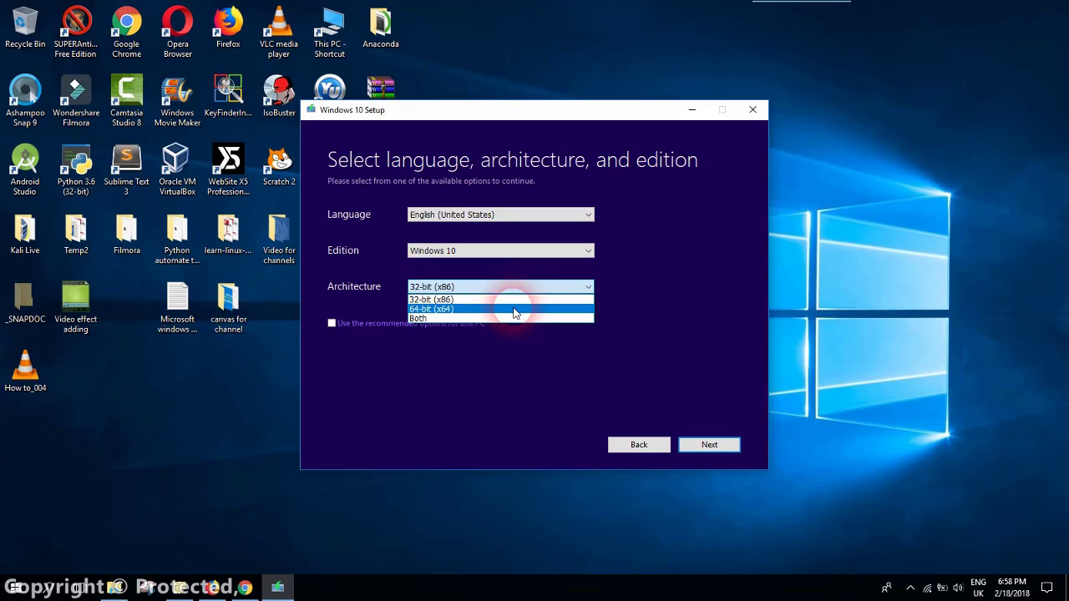
pyautogui.click(536, 389)
# Step: Confirm the language, edition and architecture selection, and choose a USB flash drive as the installation media
pyautogui.click(708, 445)
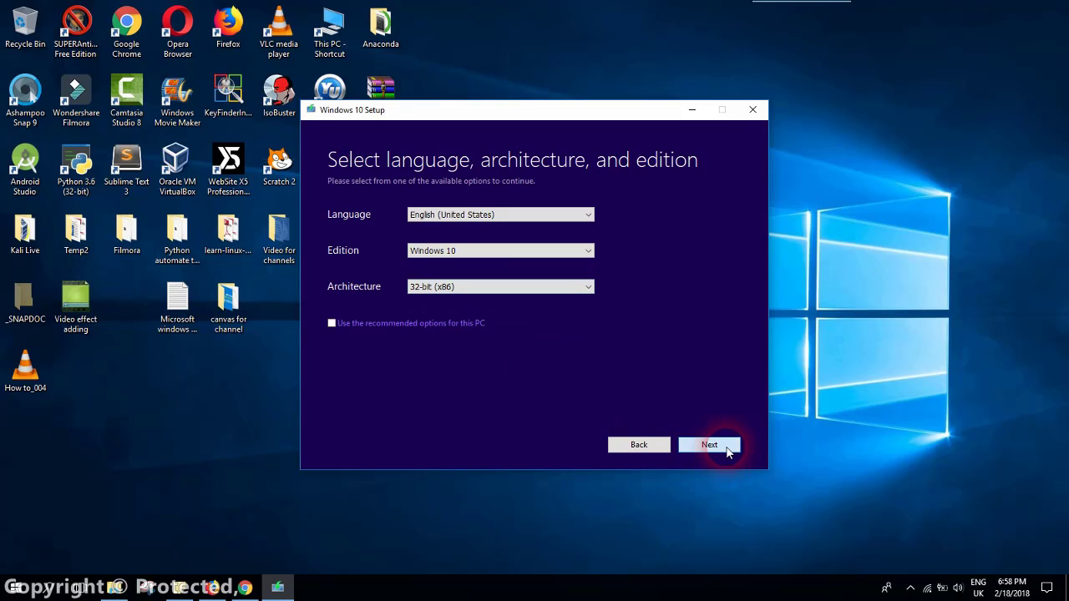
pyautogui.click(583, 349)
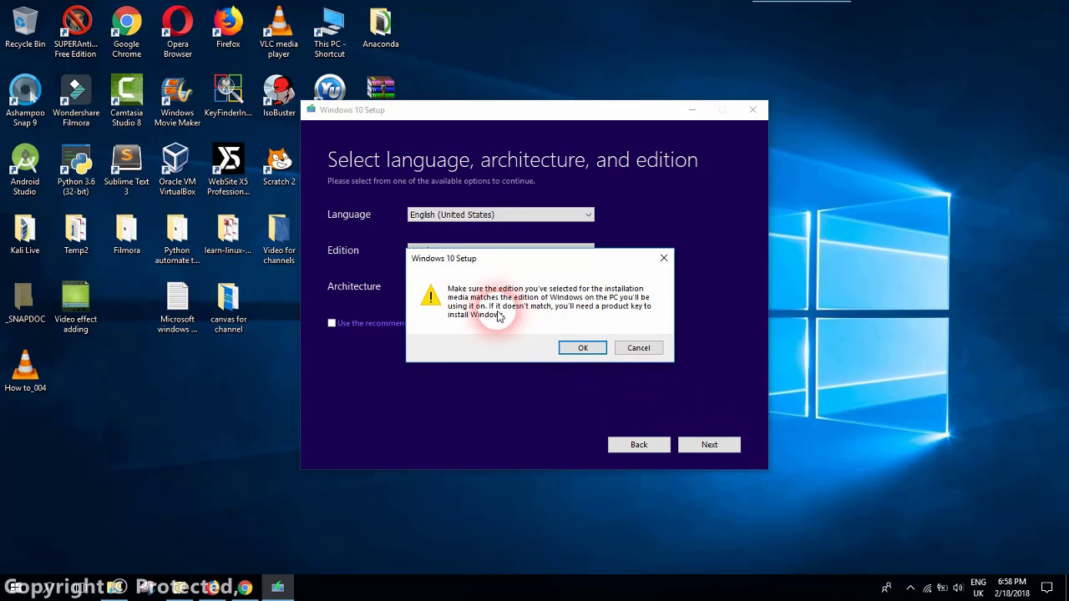
pyautogui.click(574, 349)
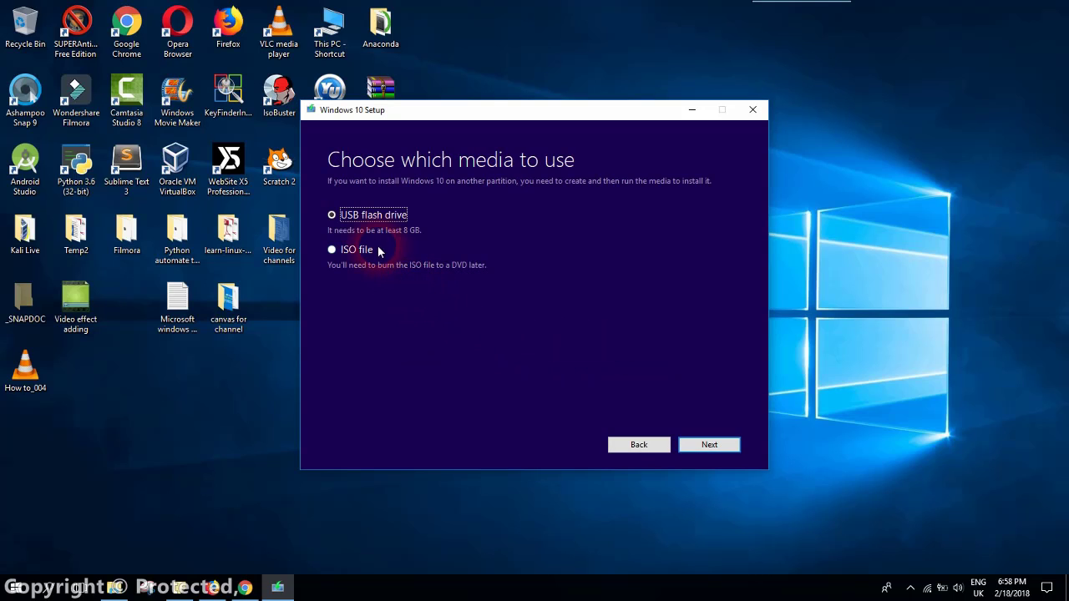
pyautogui.click(355, 261)
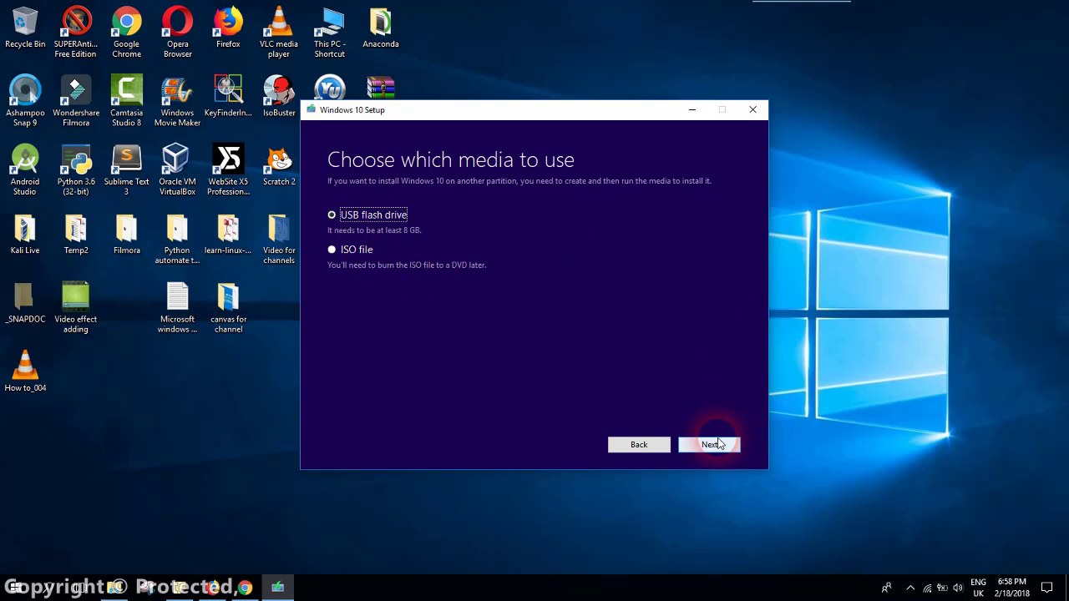
pyautogui.click(723, 450)
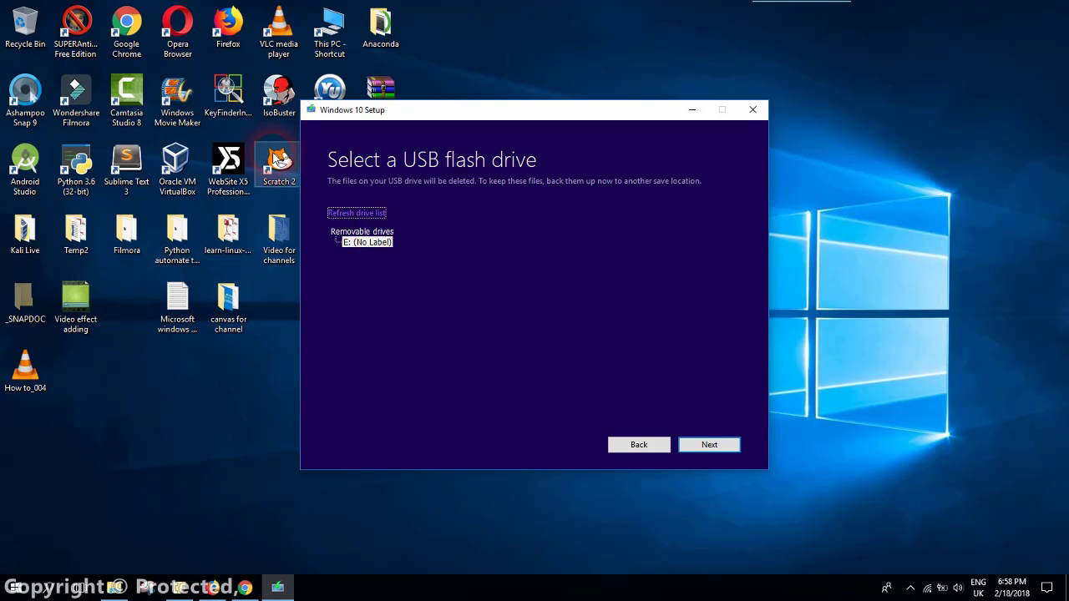
# Step: Verify USB Drive (E:) in This PC, and use it as the target flash drive to start the Windows 10 download
pyautogui.doubleClick(330, 32)
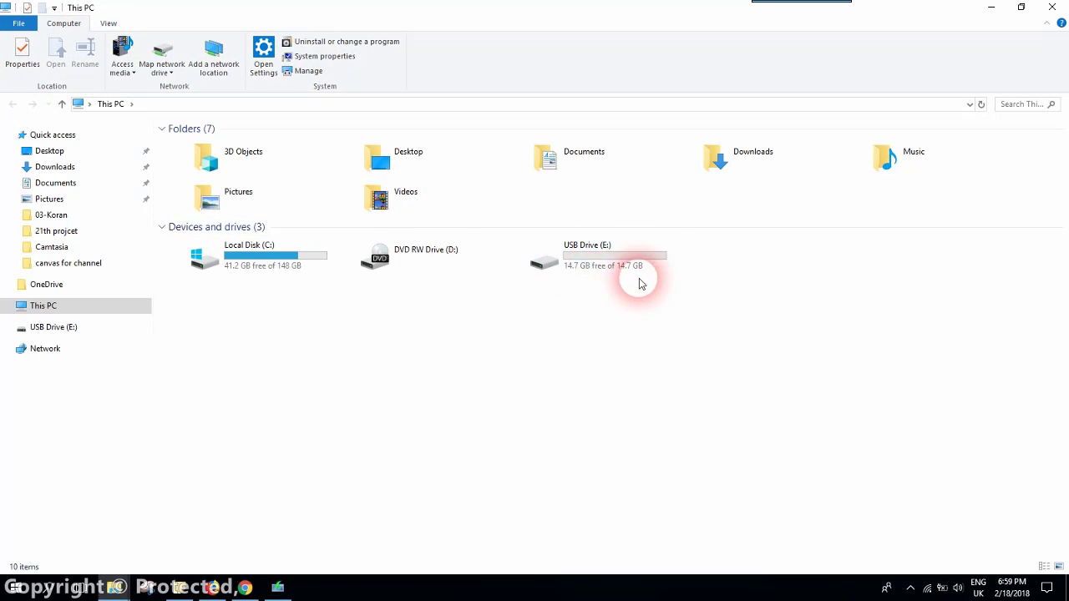
pyautogui.click(584, 275)
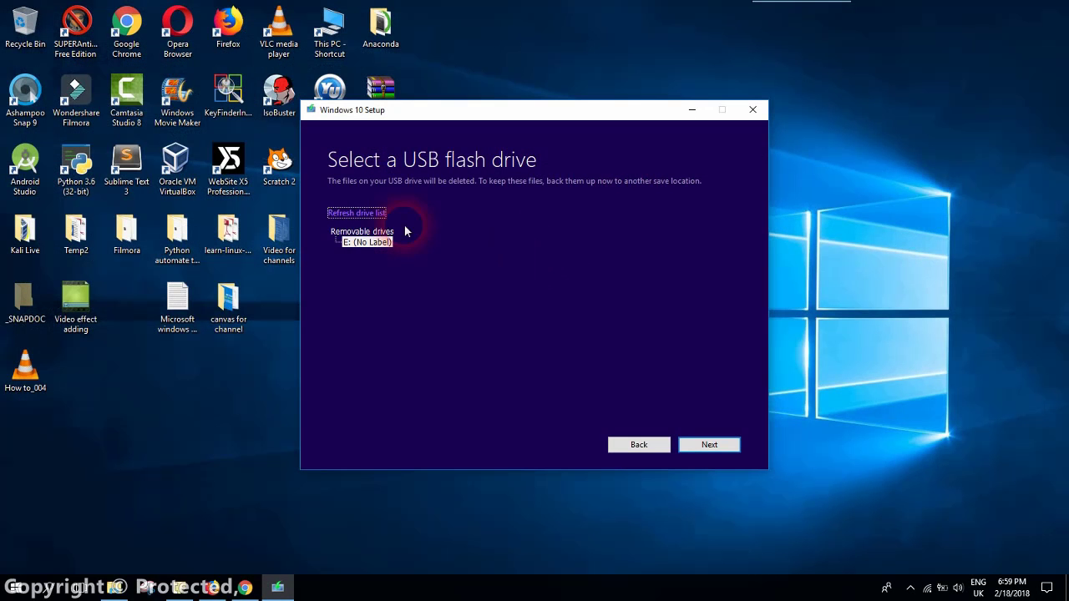
pyautogui.click(371, 244)
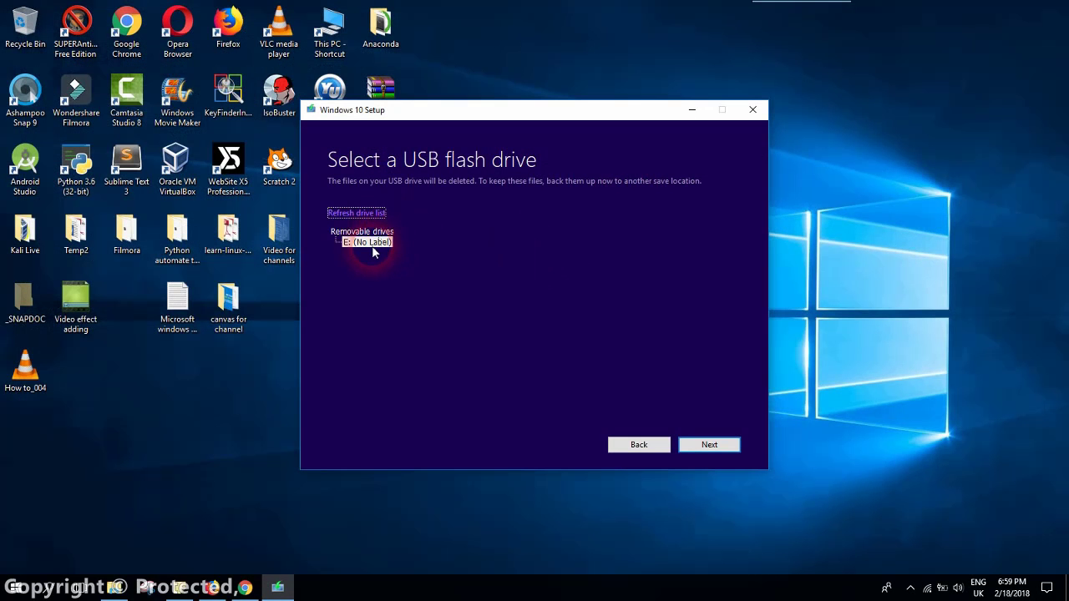
pyautogui.click(723, 449)
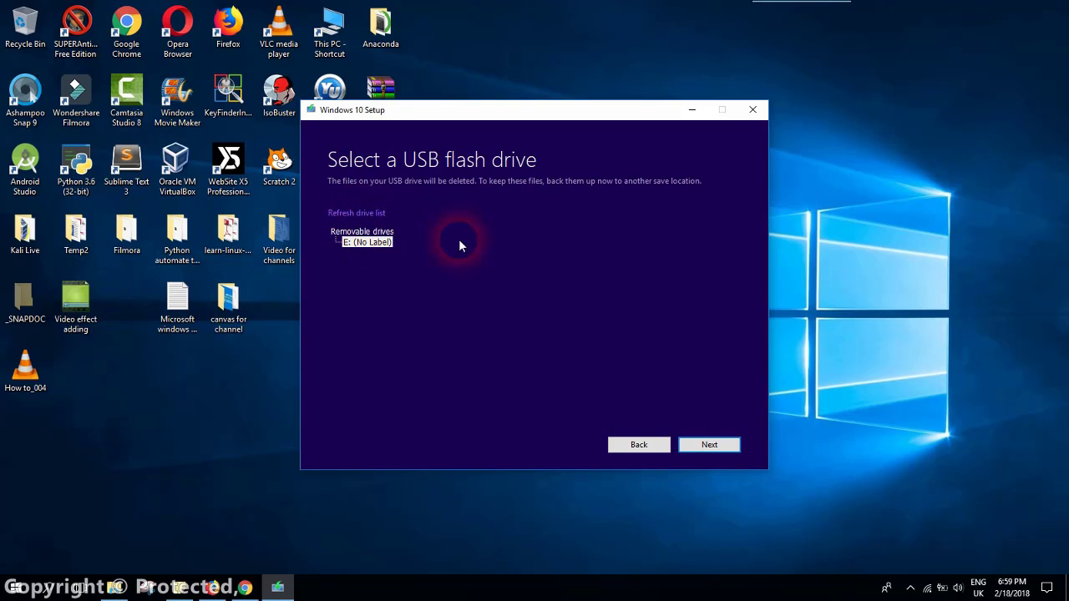
pyautogui.click(693, 445)
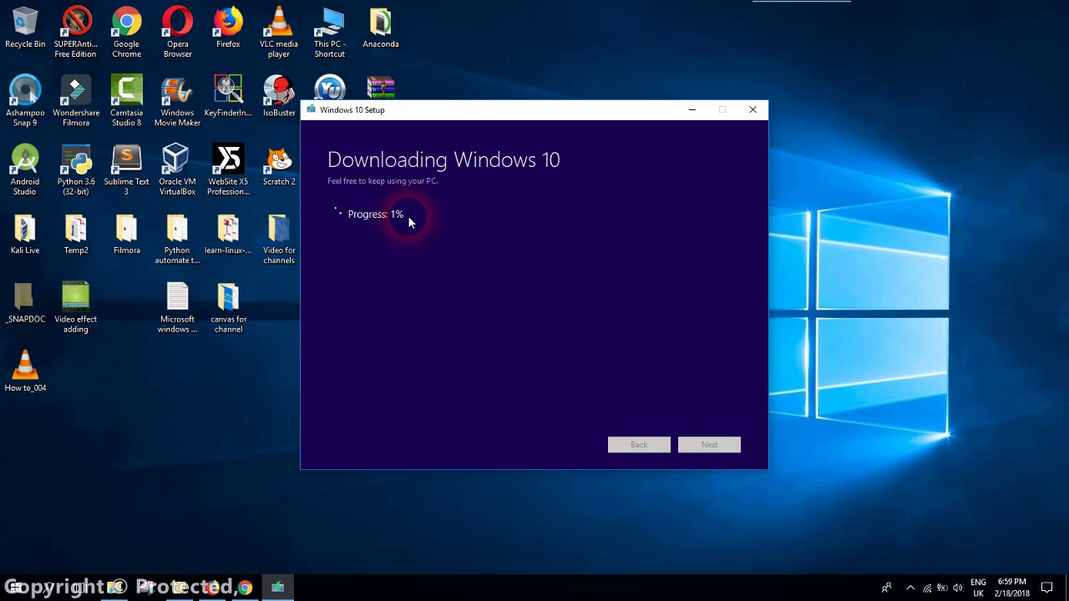
# Step: Finish Windows 10 Setup after the USB flash drive has been prepared
pyautogui.hotkey('alt', 'p')
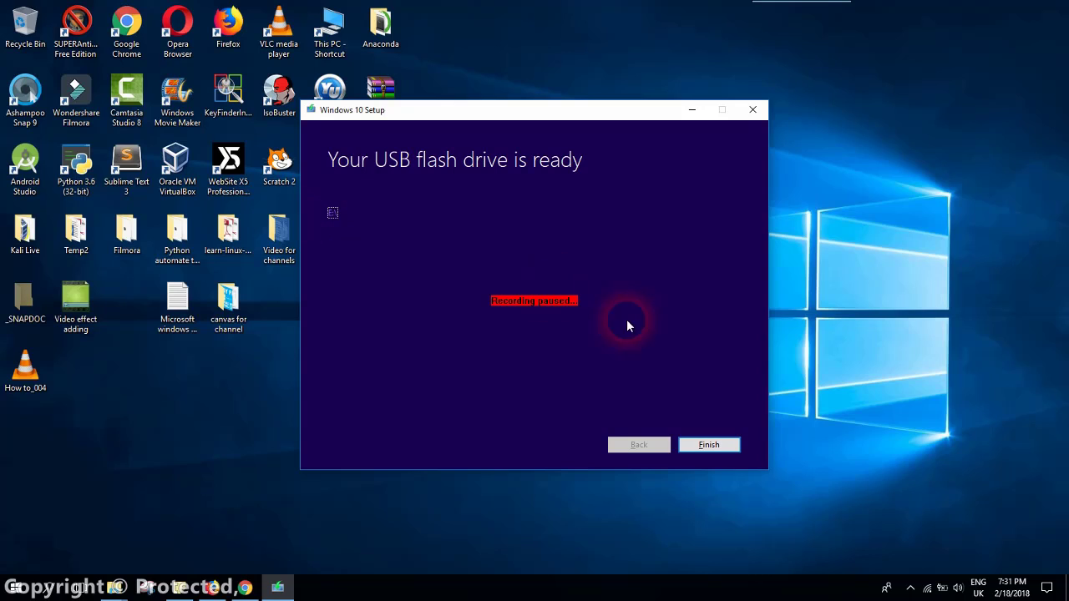
pyautogui.click(691, 444)
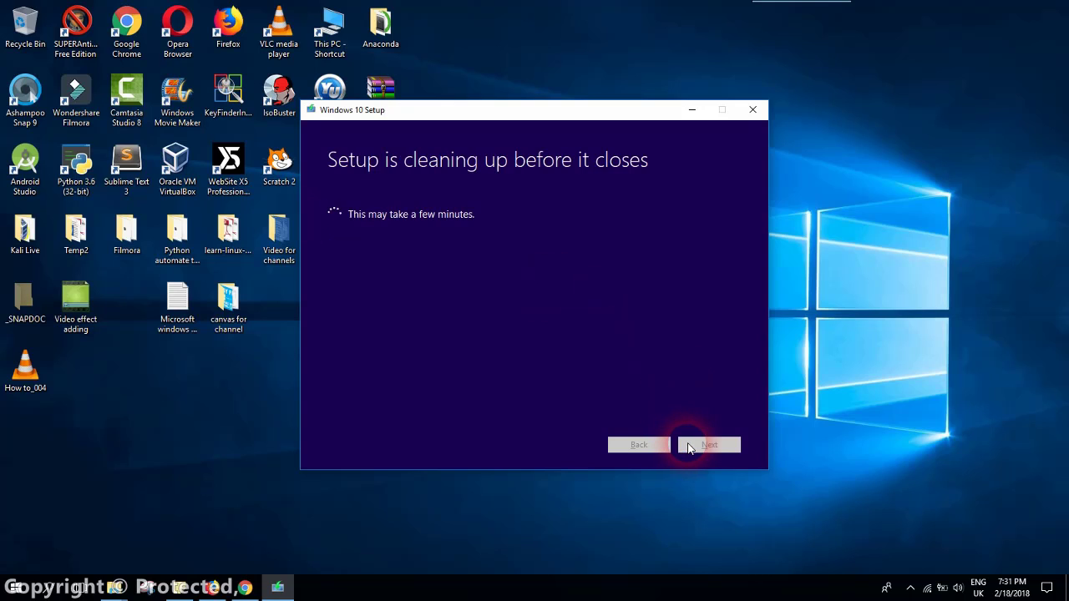